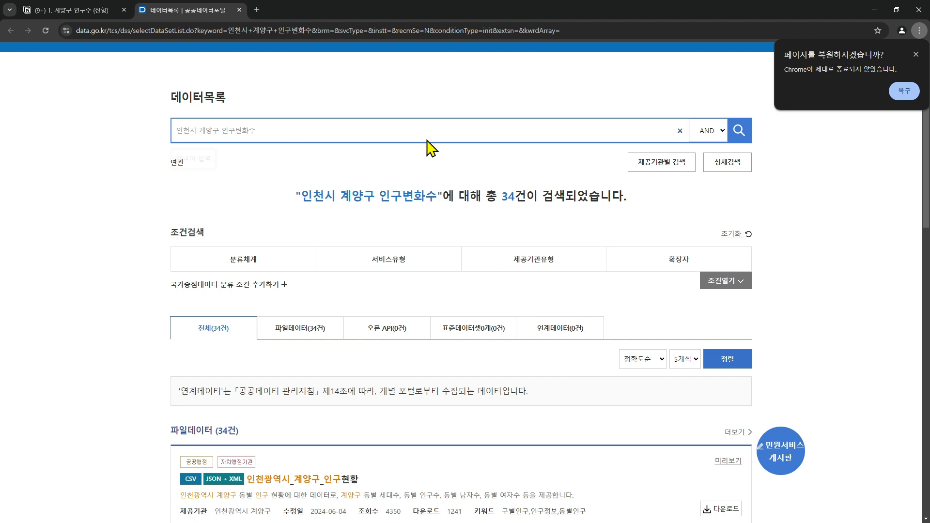
Step: Look through the Gyeyang-gu population dataset results on the public data portal, then return to the Notion page
{"action": "scroll", "coordinate": [499, 358], "scroll_direction": "down", "scroll_amount": 3}
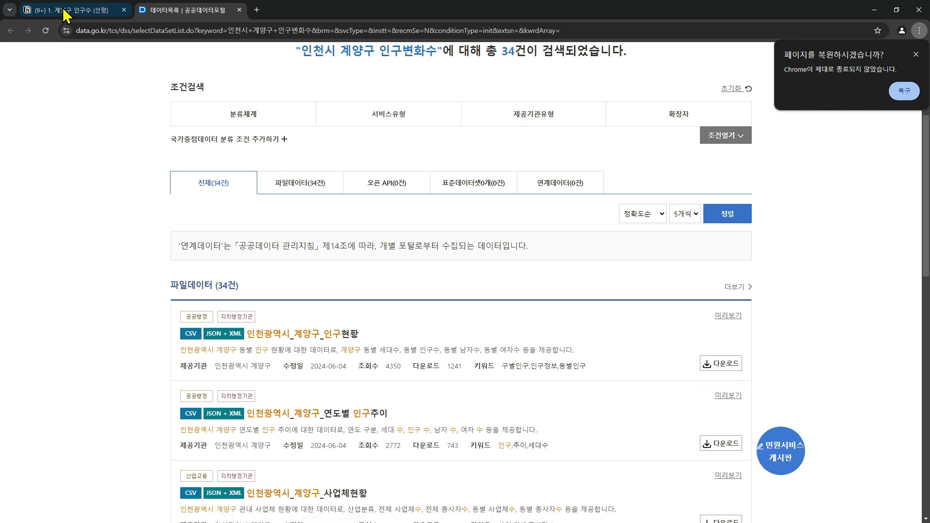
{"action": "left_click", "coordinate": [29, 10]}
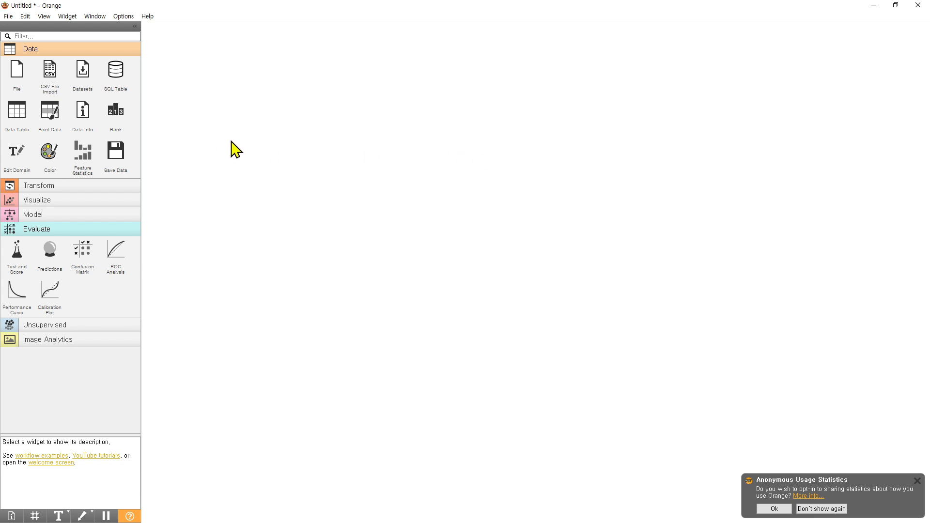
Step: In Orange, add a File widget for the Gyeyang-gu yearly population data and apply its column roles, with 여 set to skip
{"action": "left_click", "coordinate": [17, 74]}
{"action": "double_click", "coordinate": [214, 96]}
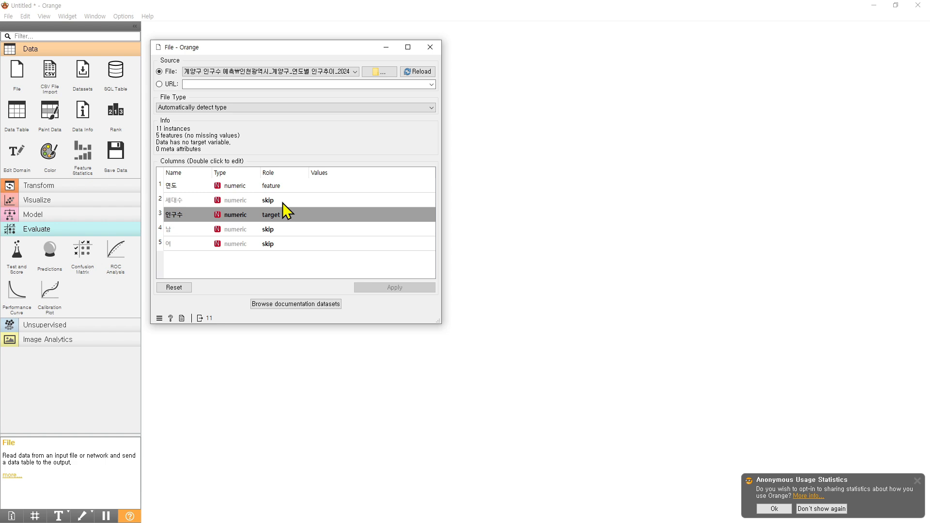
{"action": "left_click", "coordinate": [269, 245]}
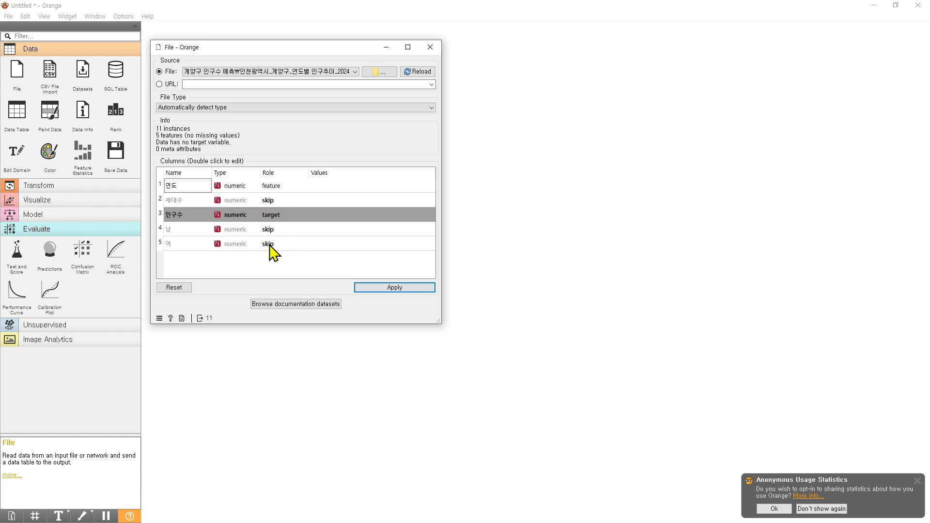
{"action": "double_click", "coordinate": [270, 245]}
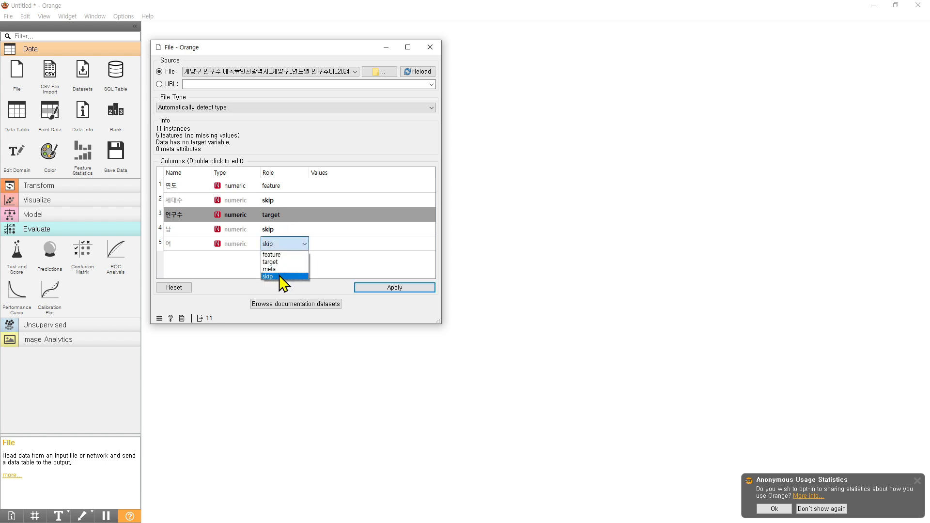
{"action": "left_click", "coordinate": [279, 275]}
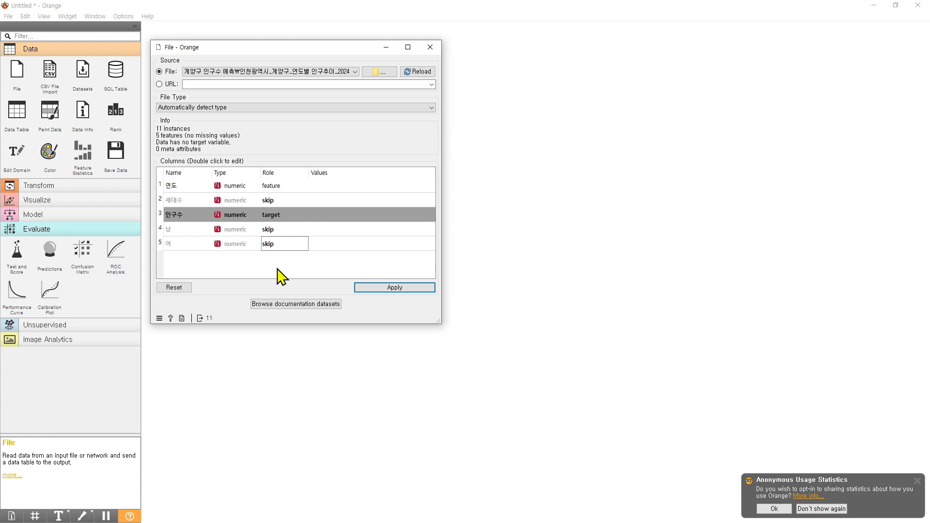
{"action": "left_click", "coordinate": [390, 287]}
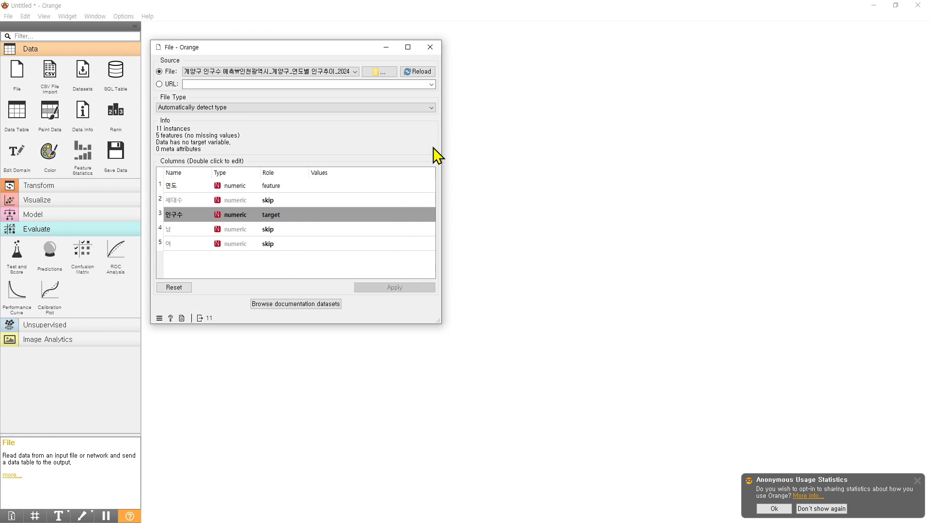
{"action": "left_click", "coordinate": [428, 47]}
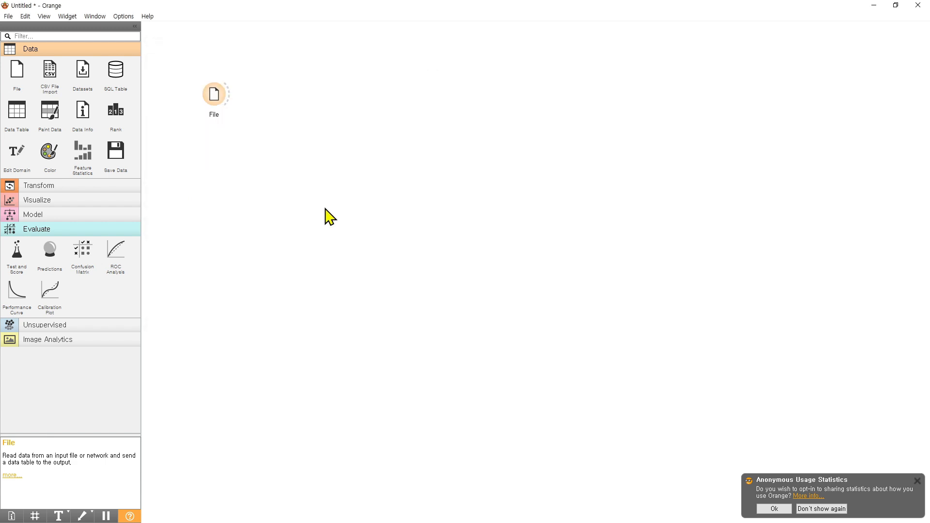
Step: Connect a Data Table widget to the File widget and view the population records by year
{"action": "left_click_drag", "start_coordinate": [233, 95], "coordinate": [291, 82]}
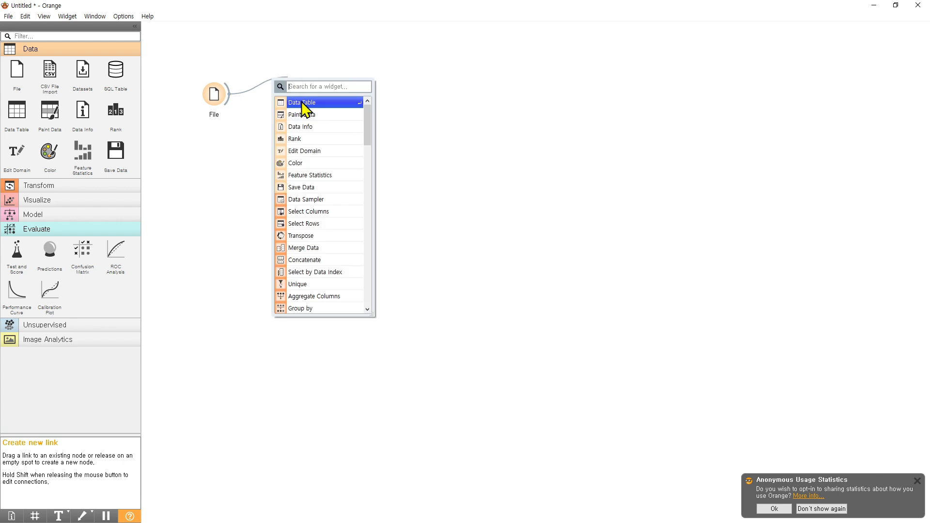
{"action": "left_click", "coordinate": [304, 109]}
{"action": "double_click", "coordinate": [297, 79]}
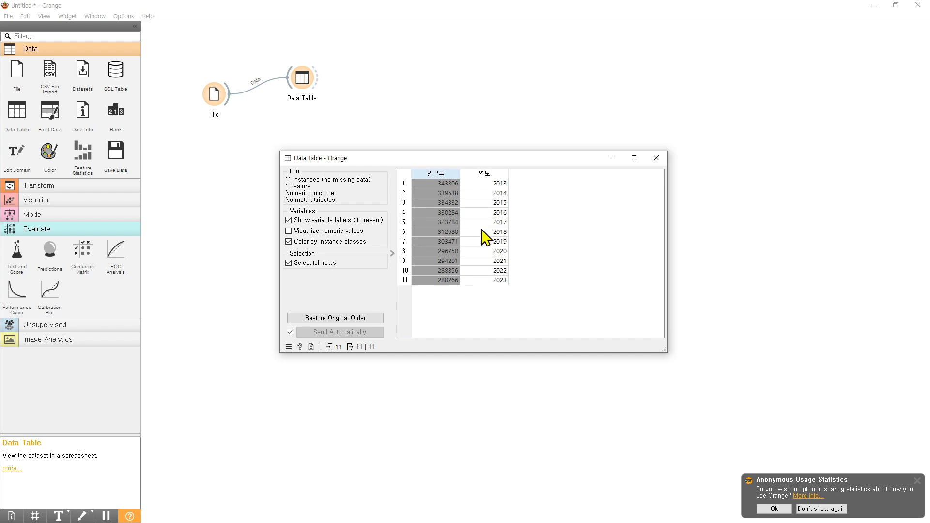
{"action": "left_click", "coordinate": [655, 159]}
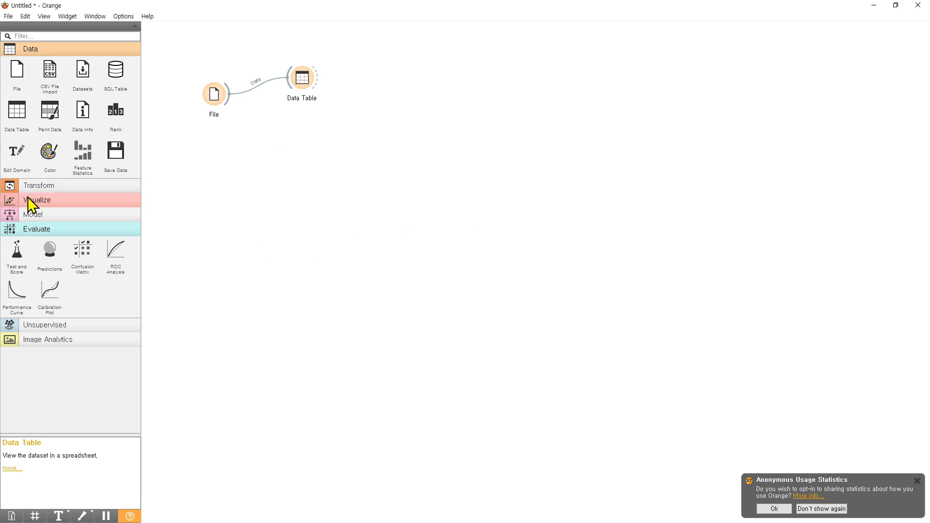
Step: Add a Scatter Plot widget below the Data Table, connect File to it, and open the plot
{"action": "left_click", "coordinate": [28, 198]}
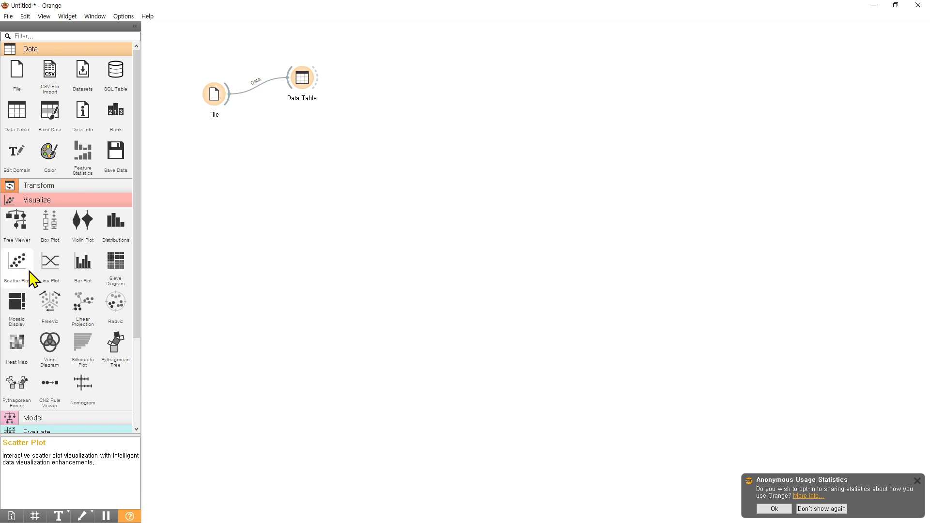
{"action": "left_click", "coordinate": [30, 272]}
{"action": "left_click_drag", "start_coordinate": [375, 80], "coordinate": [312, 148]}
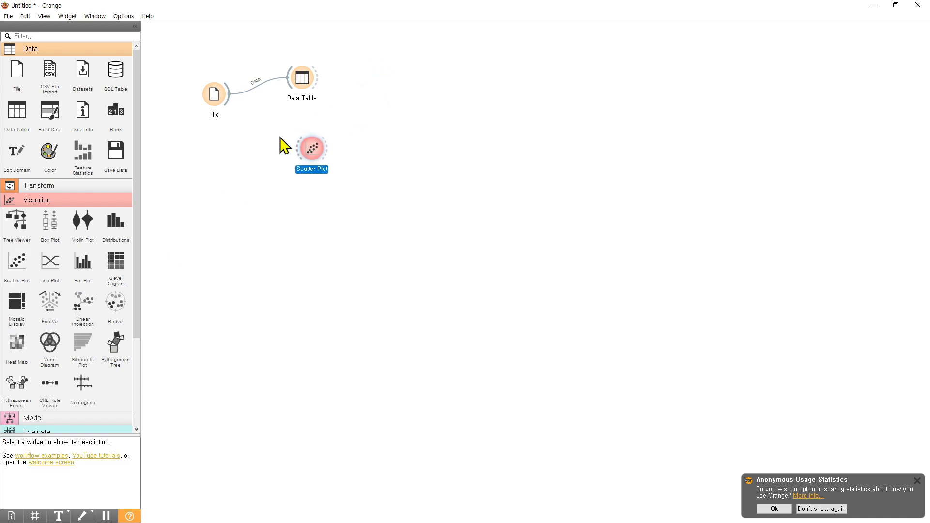
{"action": "left_click_drag", "start_coordinate": [233, 104], "coordinate": [302, 154]}
{"action": "double_click", "coordinate": [318, 156]}
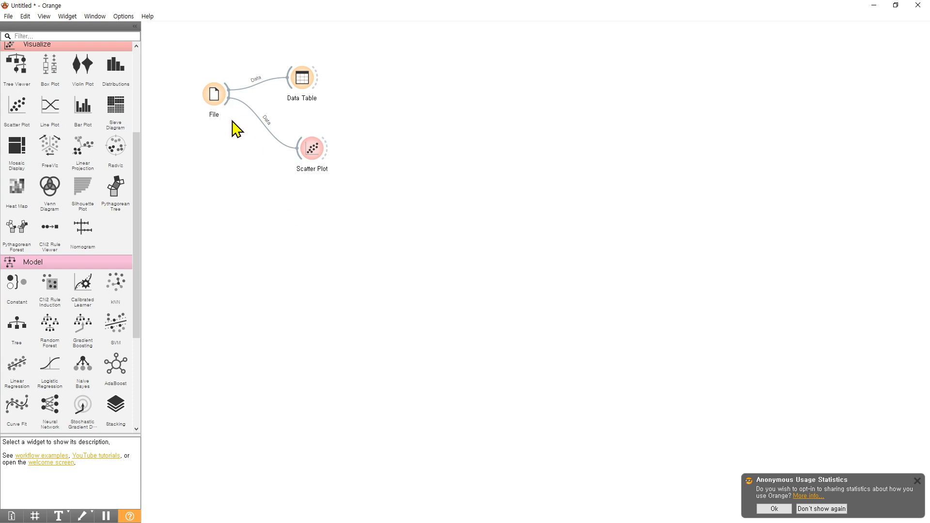
Step: Add a Linear Regression widget fed by File and evaluate it with a Test and Score widget linked to both
{"action": "left_click_drag", "start_coordinate": [227, 99], "coordinate": [317, 205]}
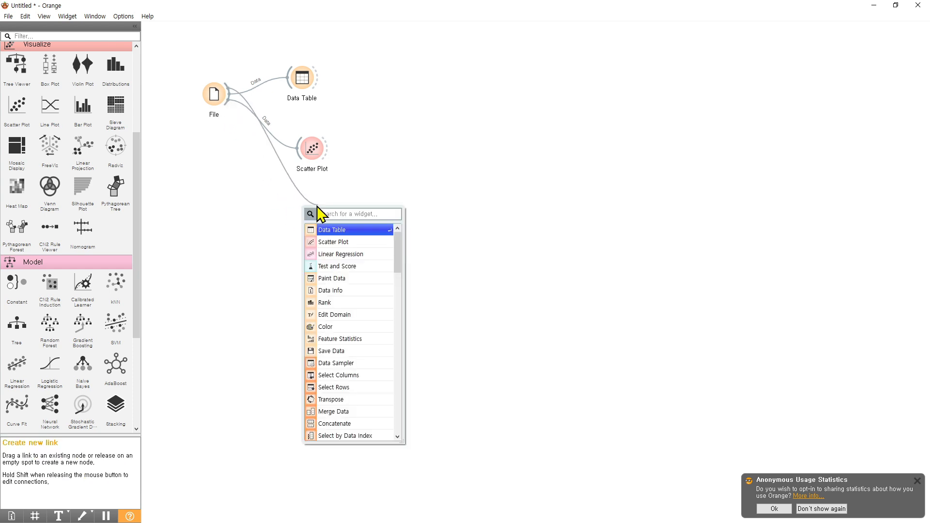
{"action": "left_click", "coordinate": [350, 254]}
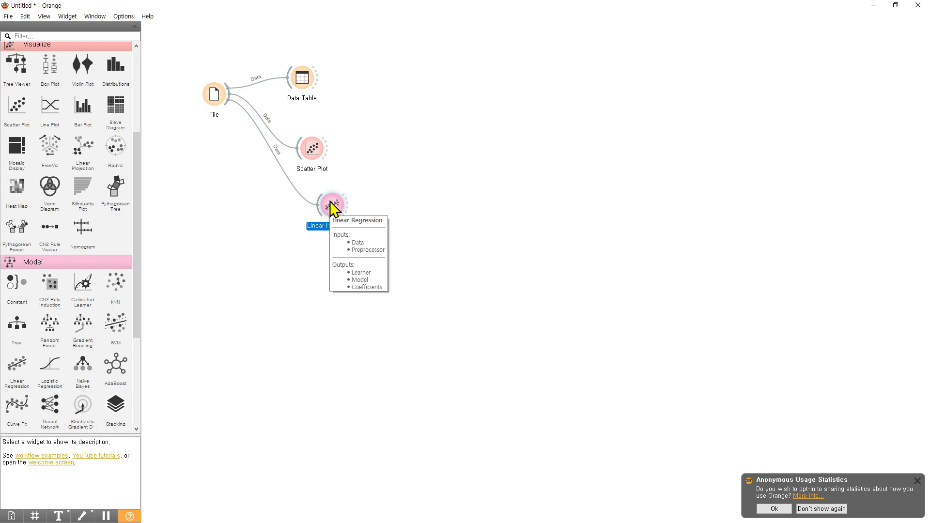
{"action": "left_click_drag", "start_coordinate": [350, 204], "coordinate": [376, 198]}
{"action": "left_click", "coordinate": [385, 225]}
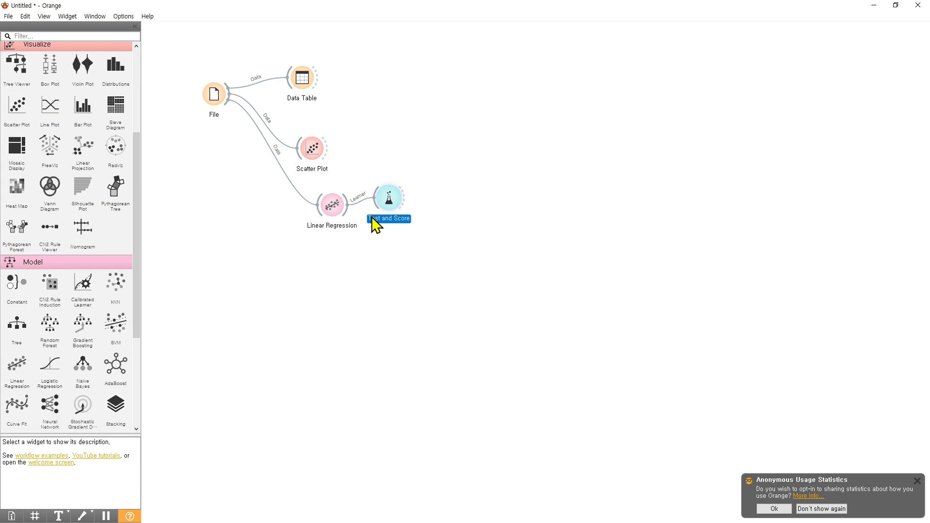
{"action": "left_click_drag", "start_coordinate": [341, 210], "coordinate": [379, 213]}
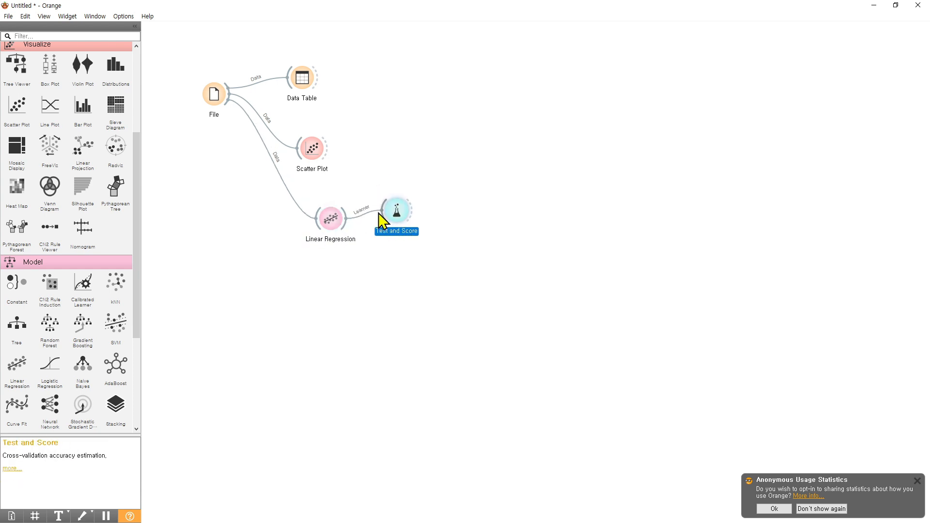
{"action": "left_click_drag", "start_coordinate": [230, 97], "coordinate": [421, 220]}
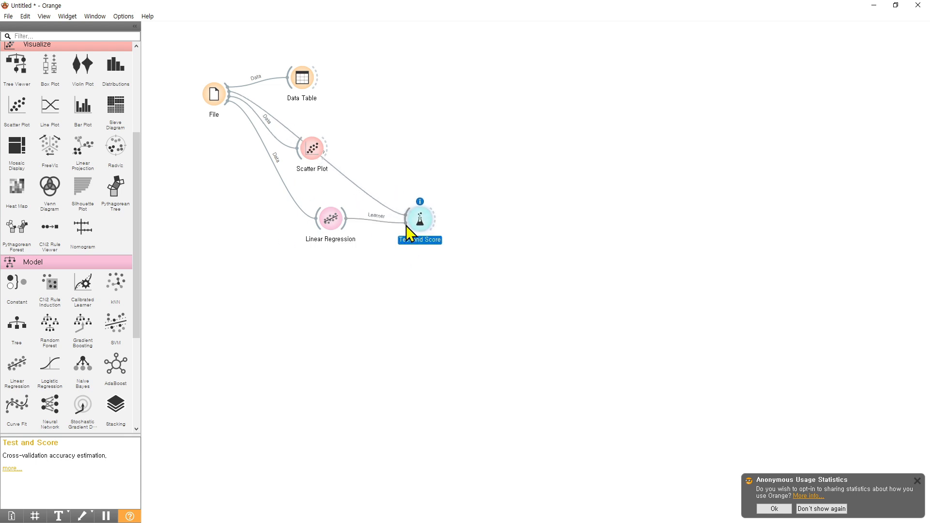
{"action": "double_click", "coordinate": [419, 220]}
Step: Add a second File widget below the workflow and load the Test version of the Gyeyang-gu yearly population file
{"action": "scroll", "coordinate": [125, 217], "scroll_direction": "up", "scroll_amount": 5}
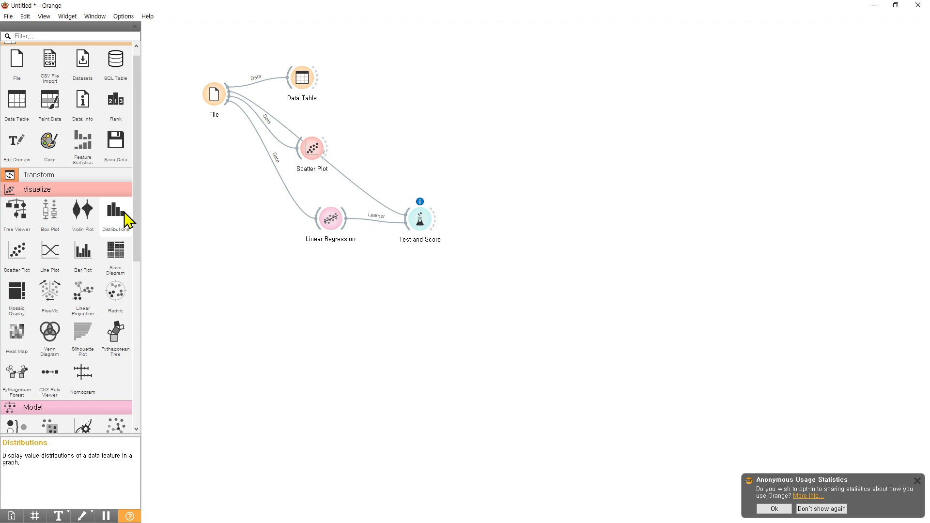
{"action": "left_click", "coordinate": [17, 73]}
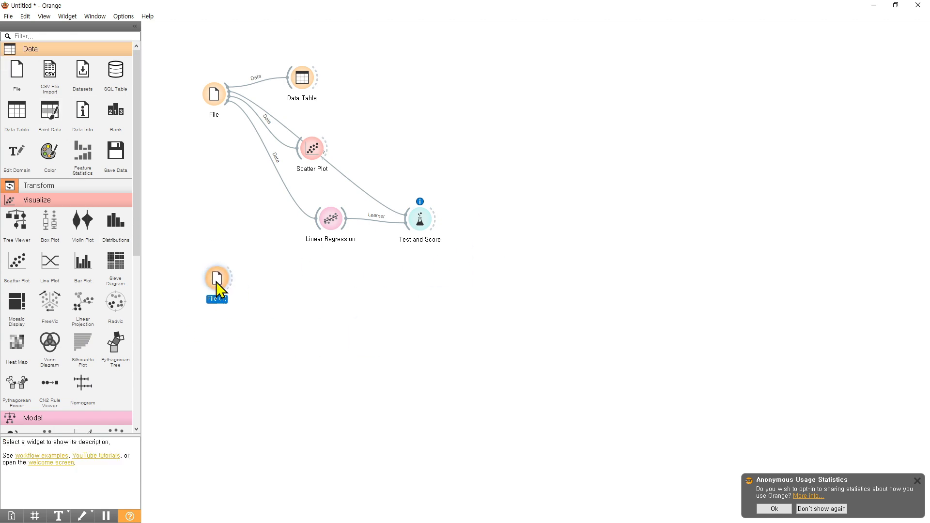
{"action": "double_click", "coordinate": [216, 281]}
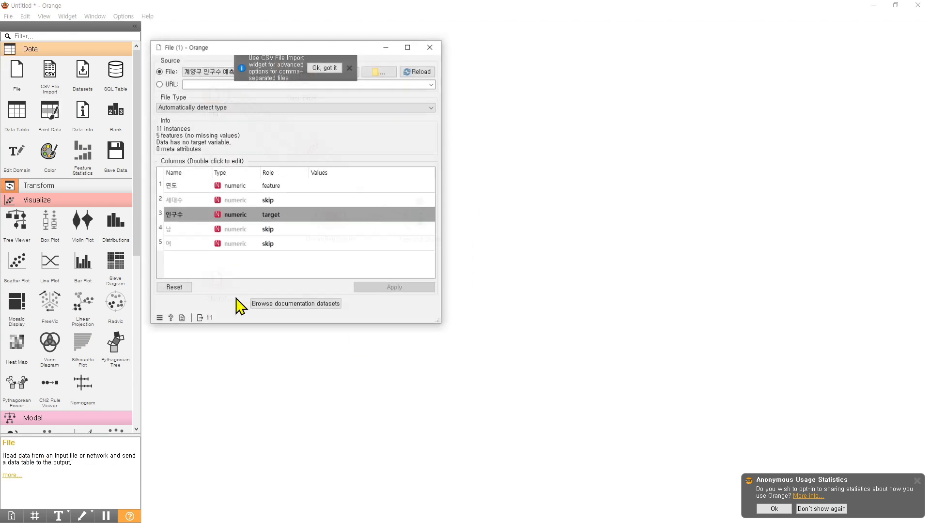
{"action": "left_click", "coordinate": [369, 74]}
{"action": "double_click", "coordinate": [300, 119]}
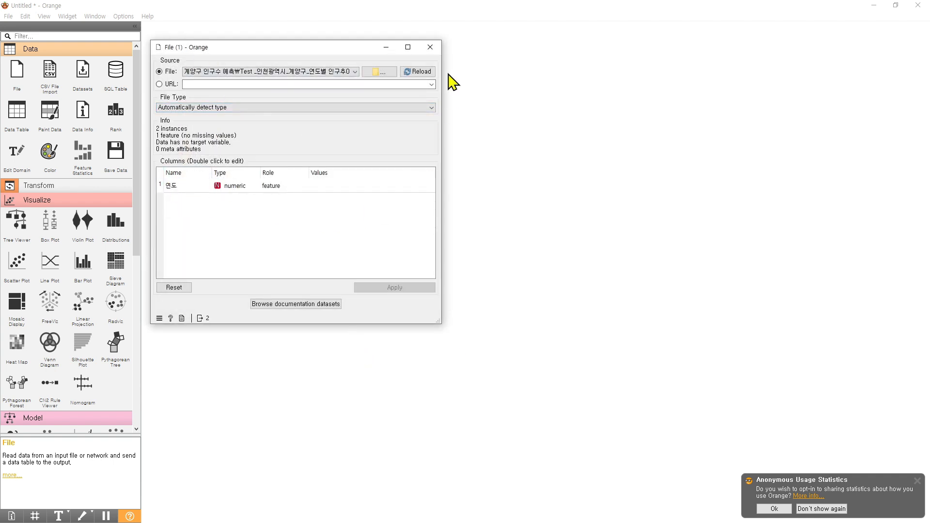
{"action": "left_click", "coordinate": [429, 47]}
Step: Connect a new Data Table to the second File widget and inspect the test rows for 2030 and 2040
{"action": "left_click_drag", "start_coordinate": [227, 280], "coordinate": [257, 274]}
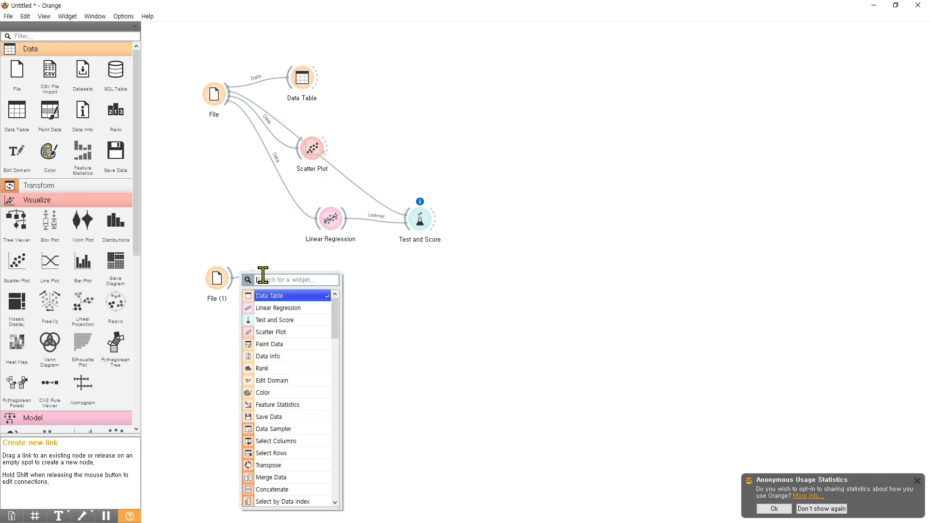
{"action": "left_click", "coordinate": [281, 296]}
{"action": "double_click", "coordinate": [311, 287]}
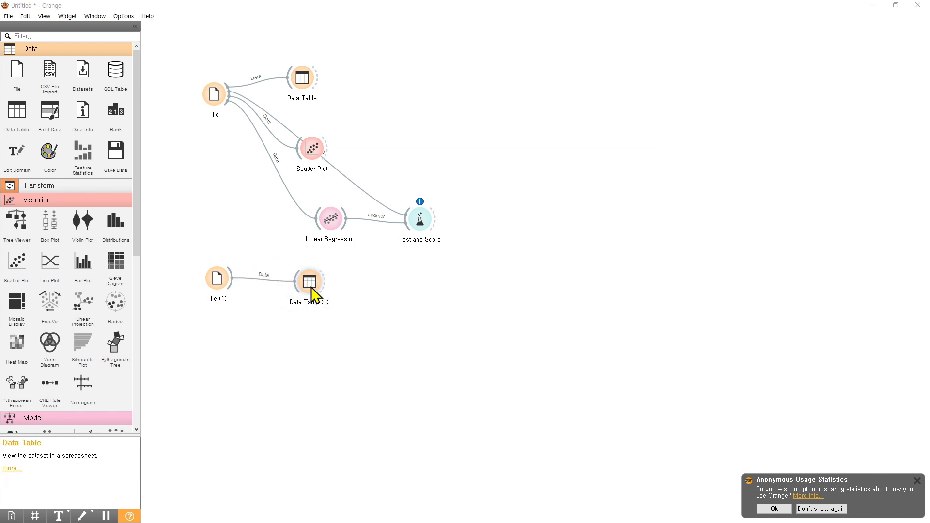
{"action": "left_click", "coordinate": [442, 184]}
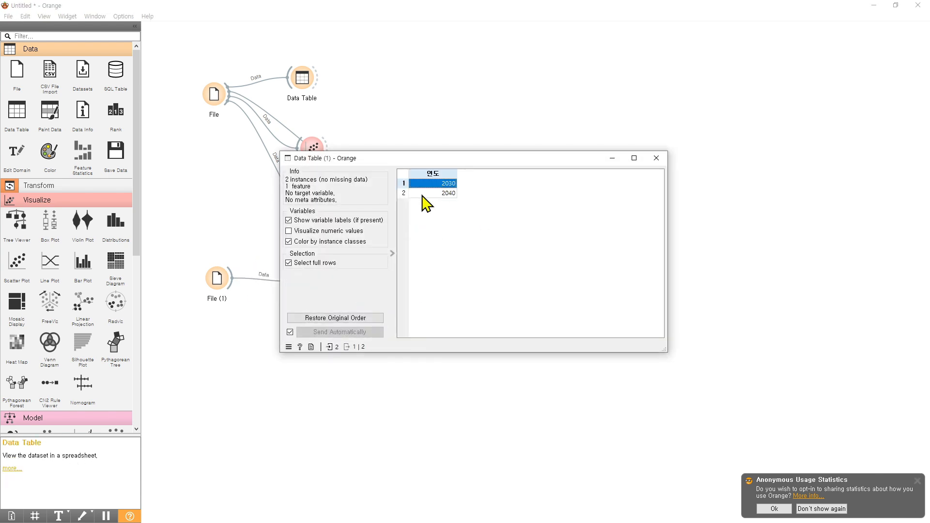
{"action": "left_click", "coordinate": [447, 193]}
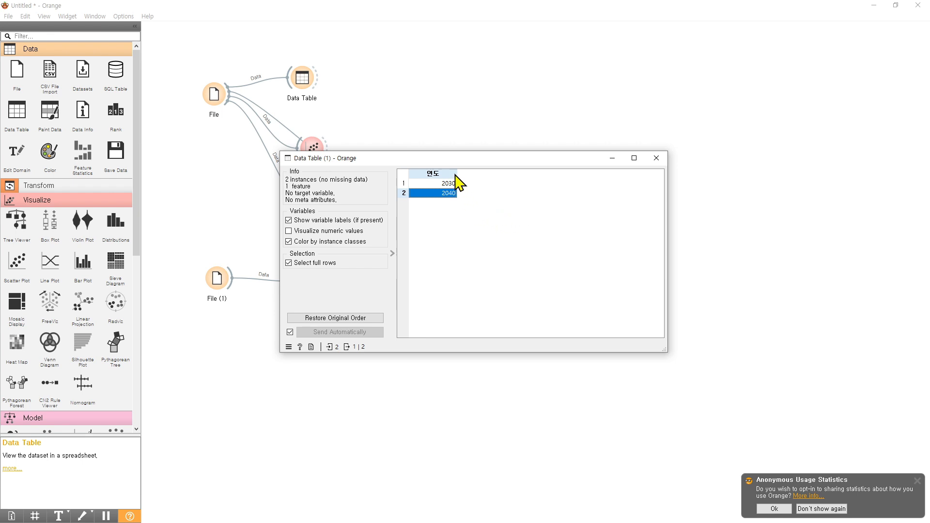
{"action": "left_click", "coordinate": [655, 158]}
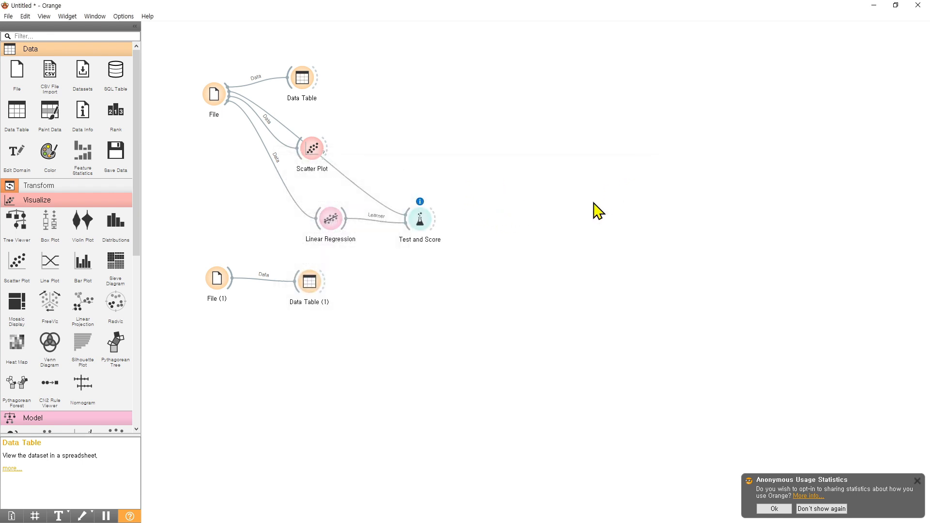
Step: Add a Predictions widget fed by the second File widget and the Linear Regression model, and open its predictions
{"action": "left_click_drag", "start_coordinate": [232, 279], "coordinate": [378, 327]}
{"action": "type", "text": "pl"}
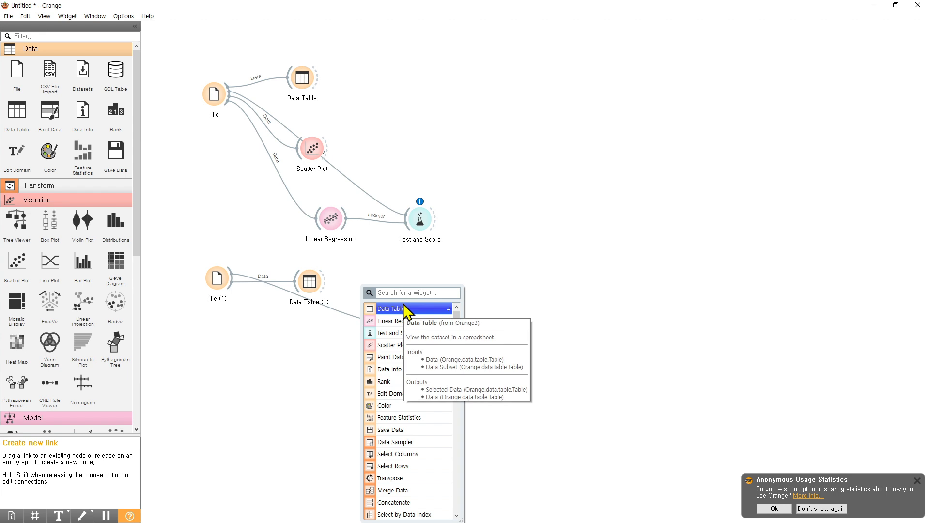
{"action": "type", "text": "r"}
{"action": "left_click", "coordinate": [408, 321]}
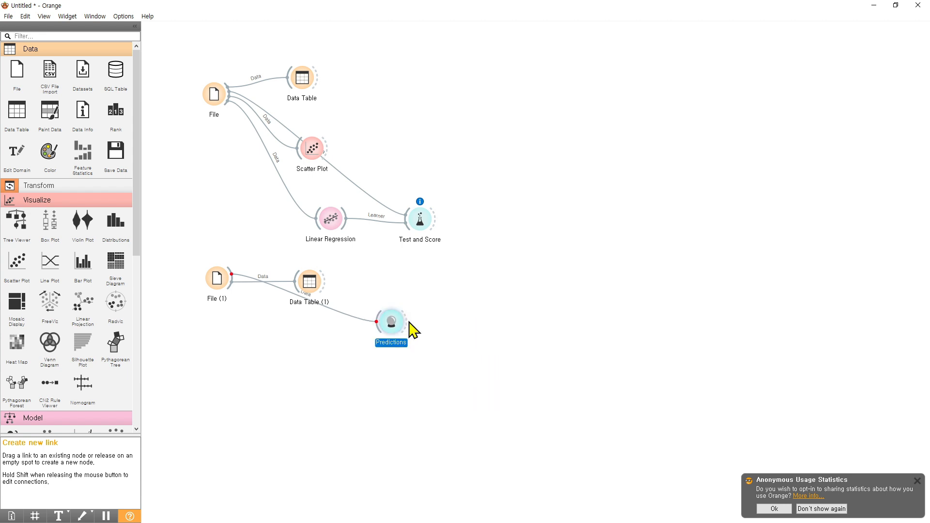
{"action": "left_click_drag", "start_coordinate": [390, 324], "coordinate": [392, 354]}
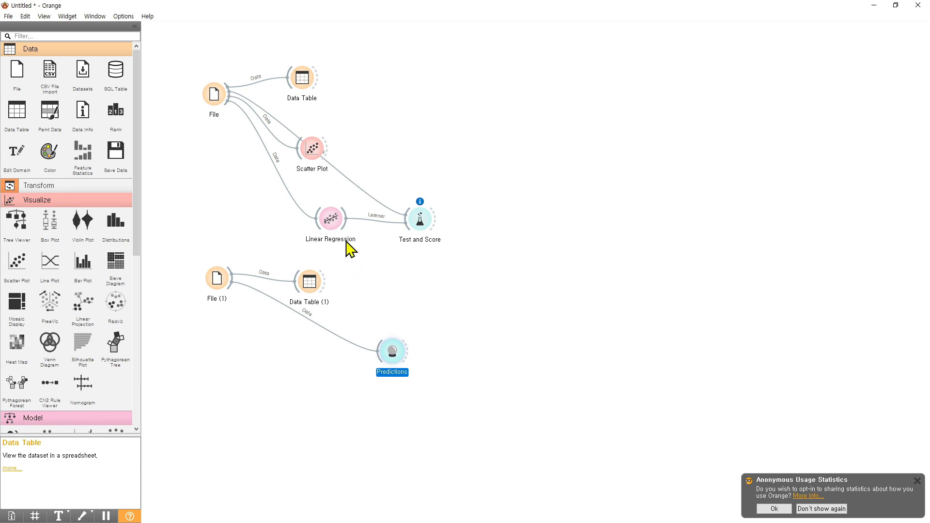
{"action": "left_click_drag", "start_coordinate": [347, 219], "coordinate": [425, 350]}
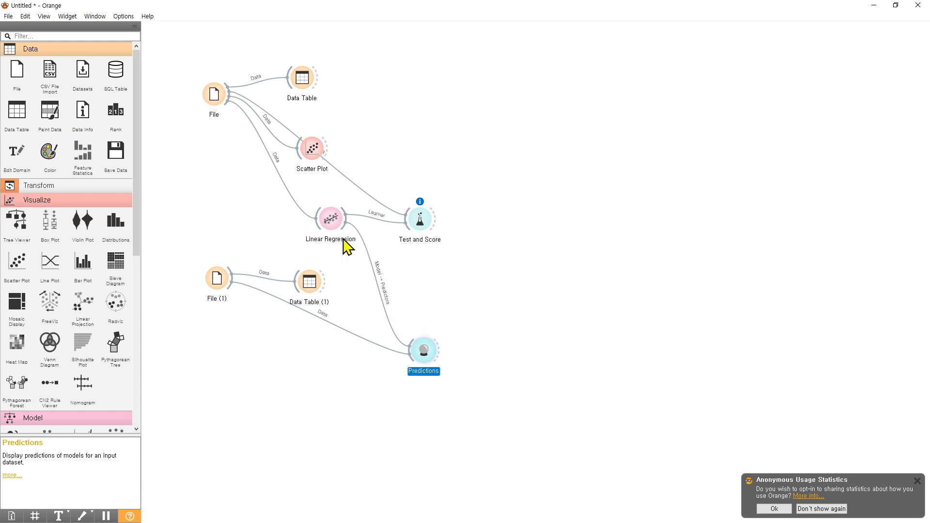
{"action": "double_click", "coordinate": [430, 356]}
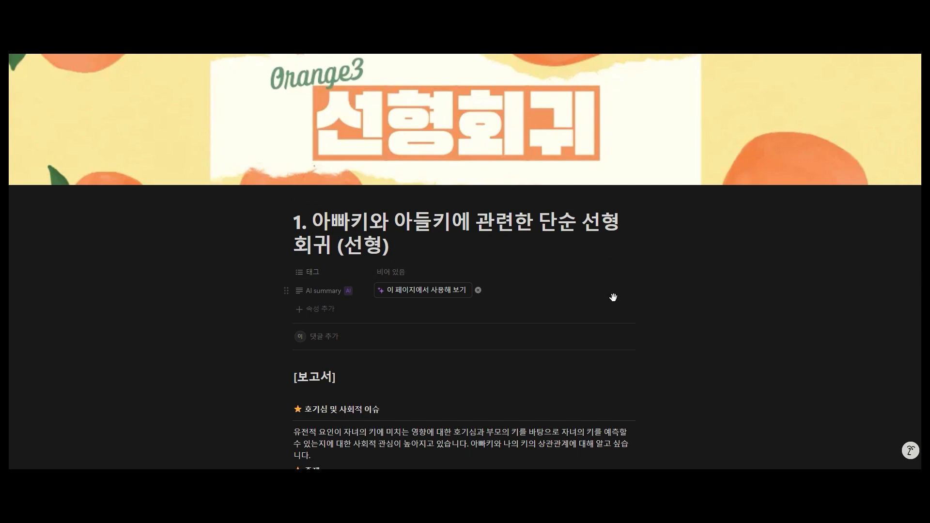
Step: Examine the dataset section with the train and test files on the Notion page about father and son heights
{"action": "scroll", "coordinate": [629, 312], "scroll_direction": "down", "scroll_amount": 15}
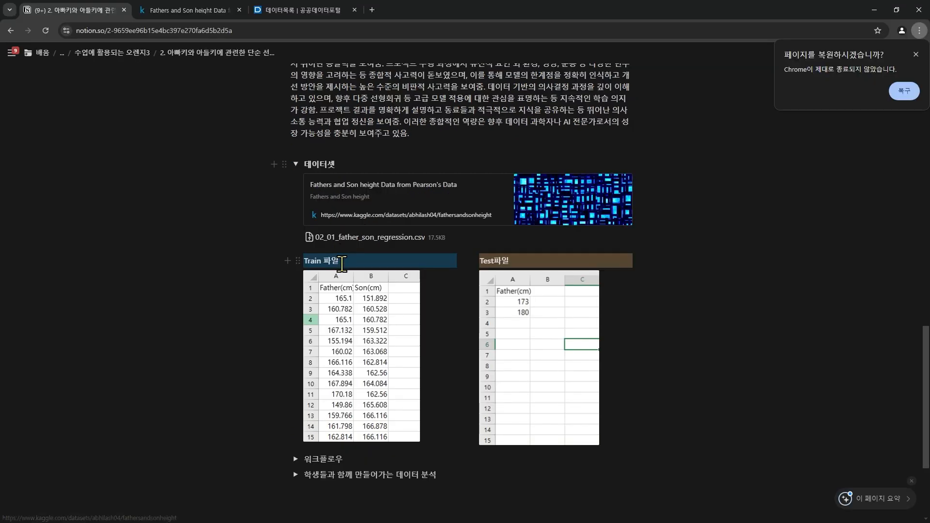
{"action": "mouse_move", "coordinate": [332, 296]}
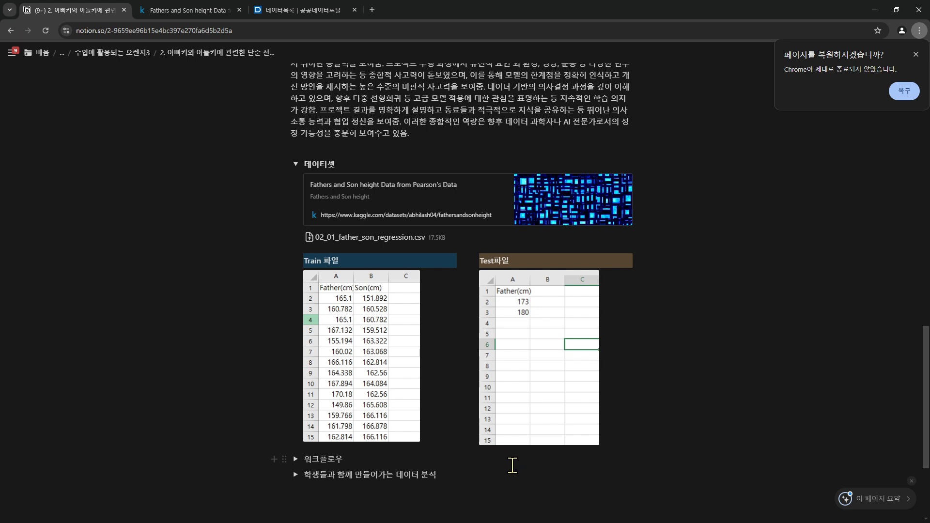
Step: Expand the '학생들과 함께 만들어가는 데이터 분석' section at the end of the father and son heights page
{"action": "scroll", "coordinate": [508, 463], "scroll_direction": "down", "scroll_amount": 1}
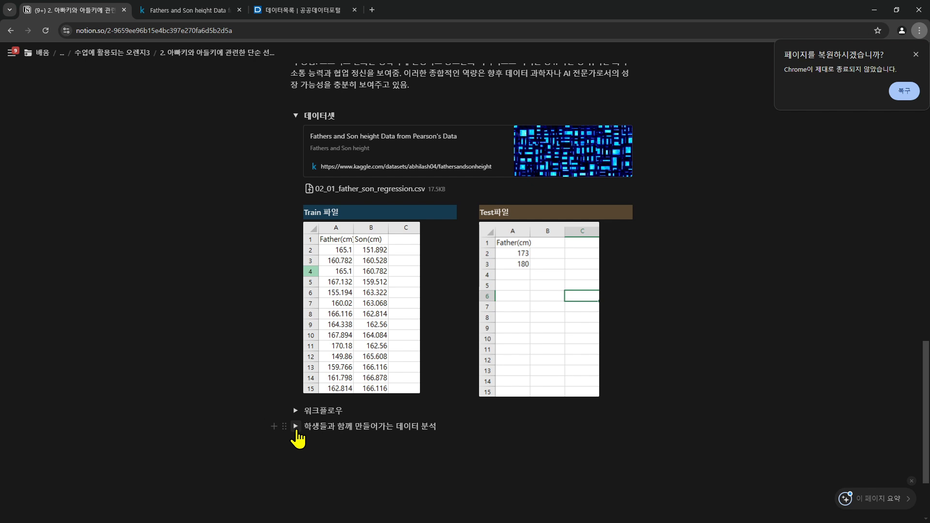
{"action": "left_click", "coordinate": [297, 429]}
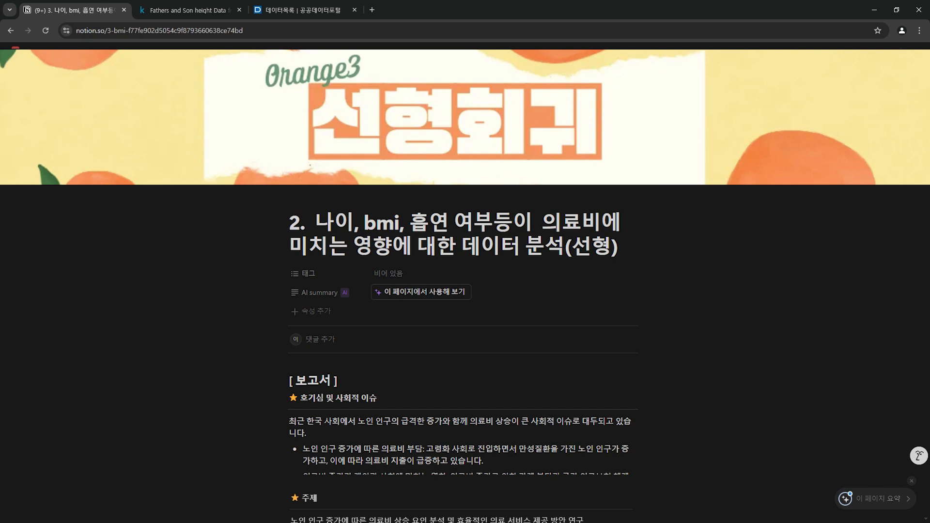
Step: Expand the '데이터' section on the medical cost analysis page and review the insurance dataset and the report sections above it
{"action": "scroll", "coordinate": [285, 423], "scroll_direction": "down", "scroll_amount": 20}
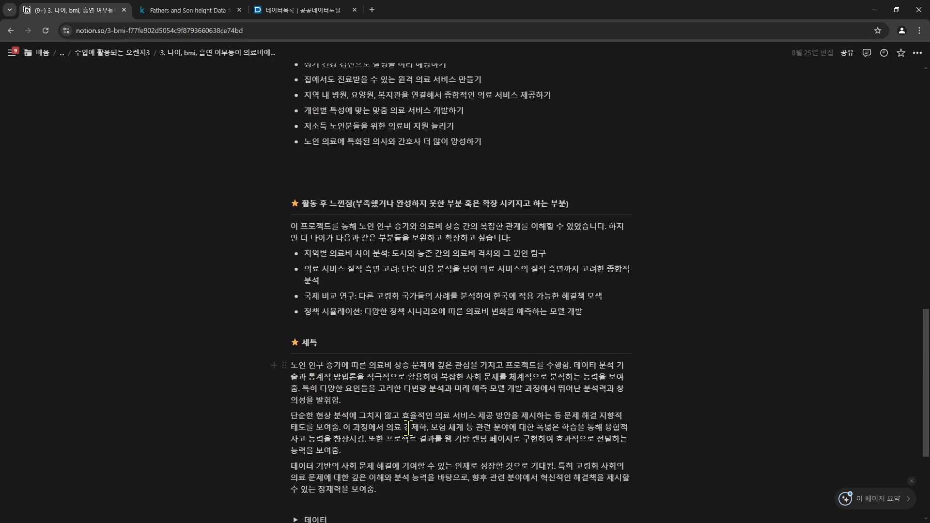
{"action": "left_click", "coordinate": [295, 341]}
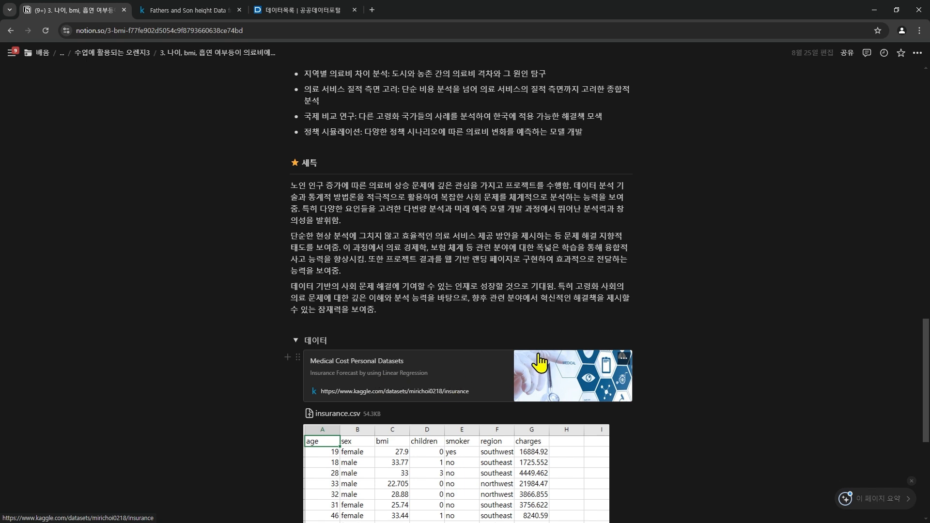
{"action": "scroll", "coordinate": [539, 362], "scroll_direction": "up", "scroll_amount": 1}
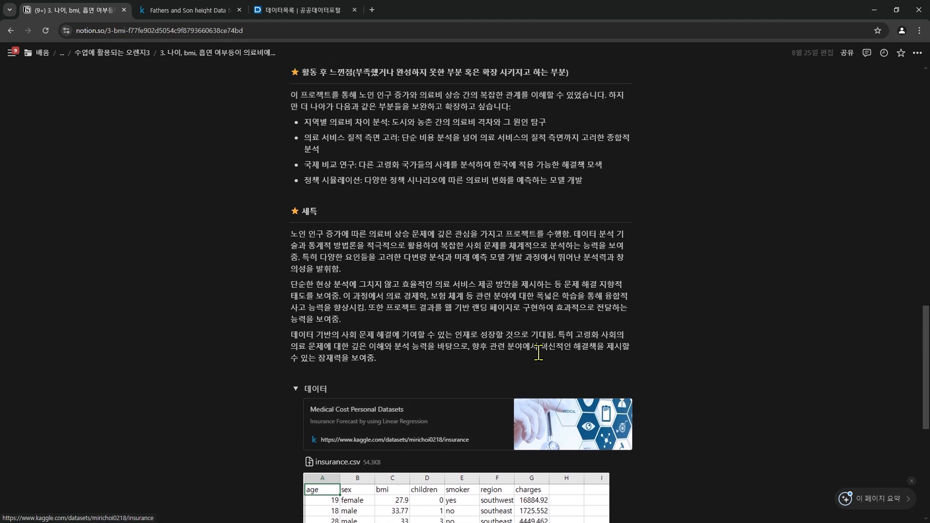
{"action": "scroll", "coordinate": [539, 352], "scroll_direction": "up", "scroll_amount": 4}
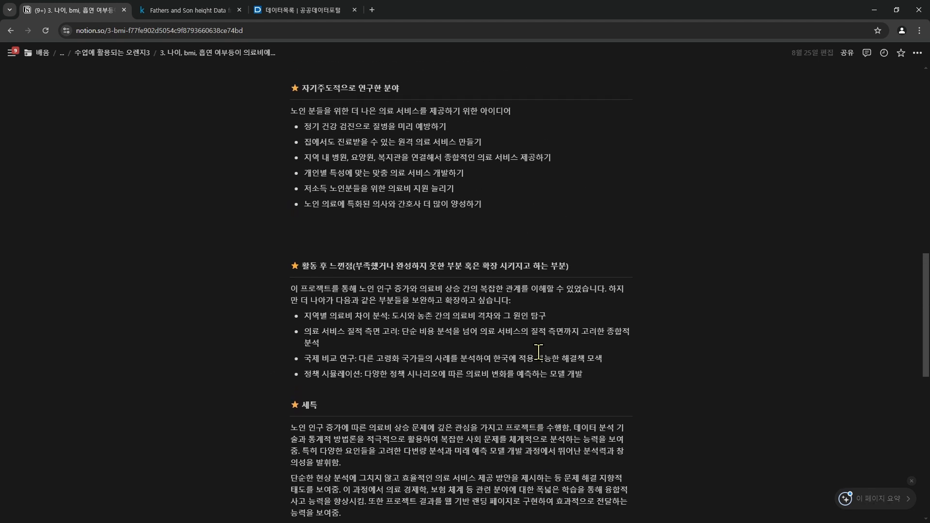
{"action": "scroll", "coordinate": [539, 352], "scroll_direction": "up", "scroll_amount": 1}
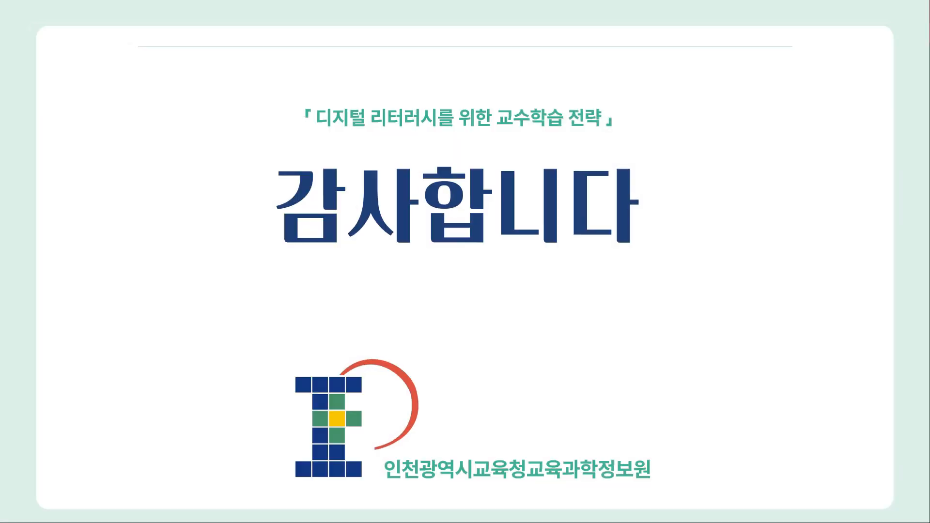